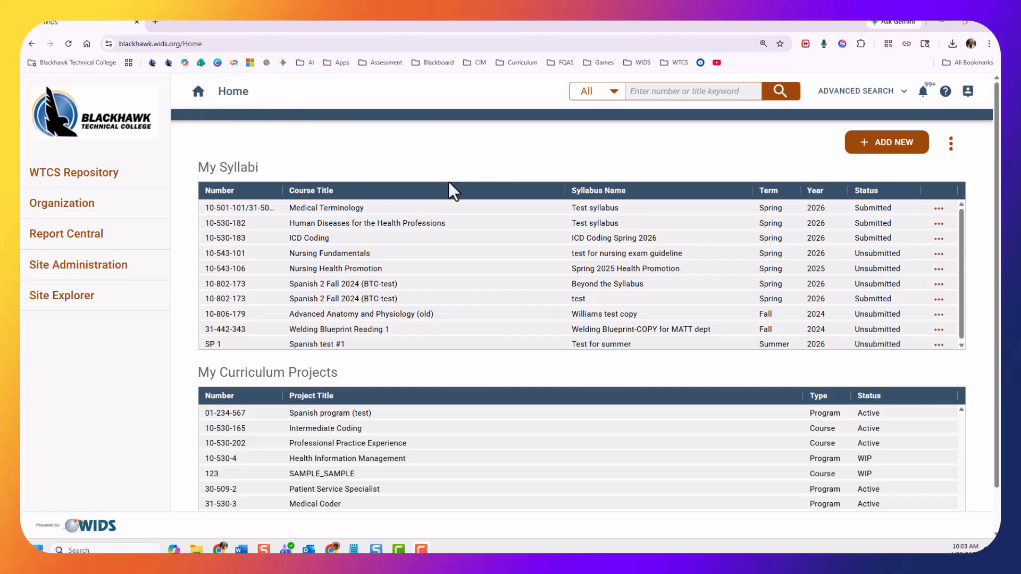
Step: Open the Spanish program (test) project's Program Assessment Plans and switch the list to edit mode
scroll(499, 149, down, 1)
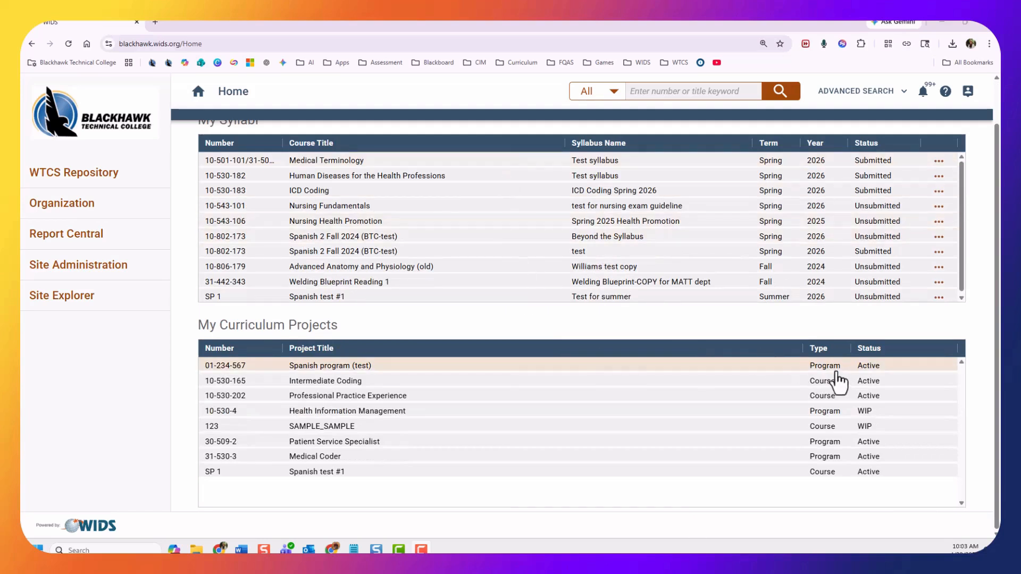
drag(220, 333, 367, 335)
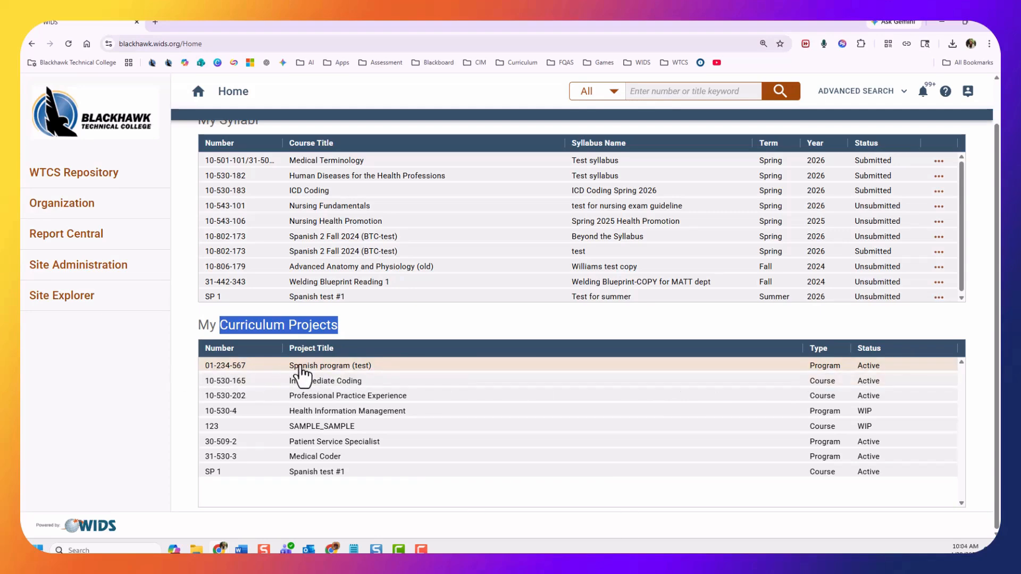
click(300, 367)
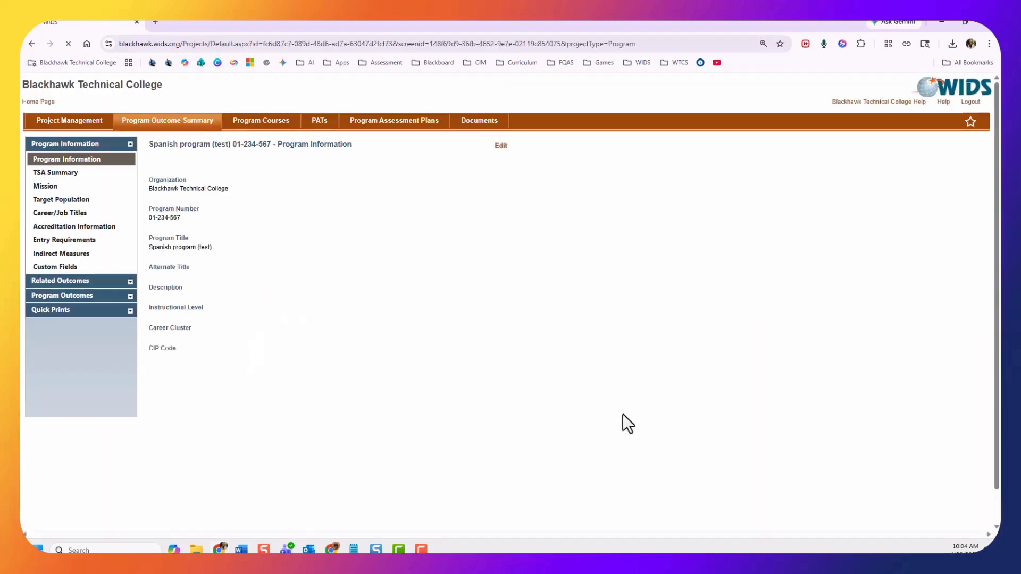
click(387, 123)
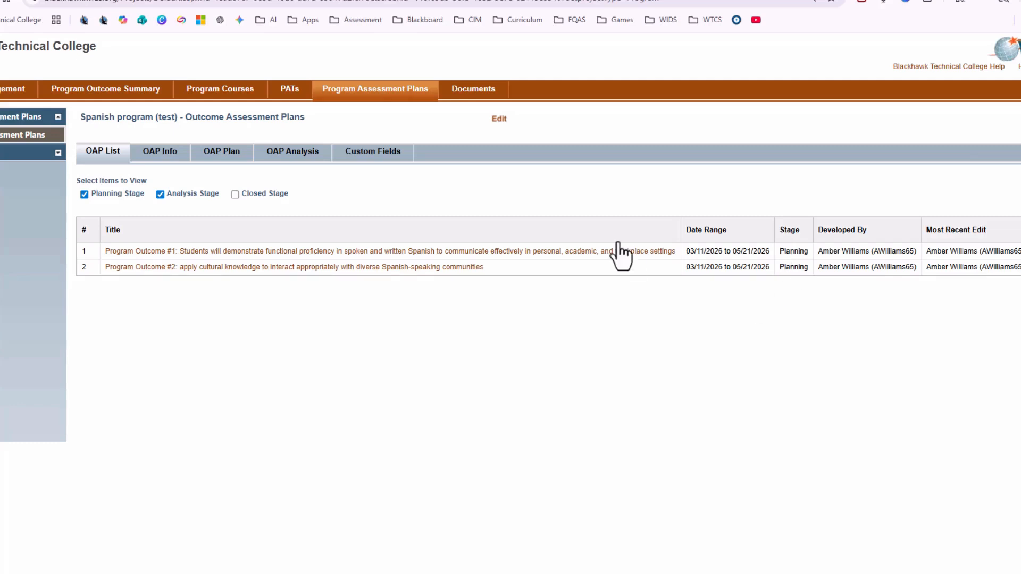
click(499, 114)
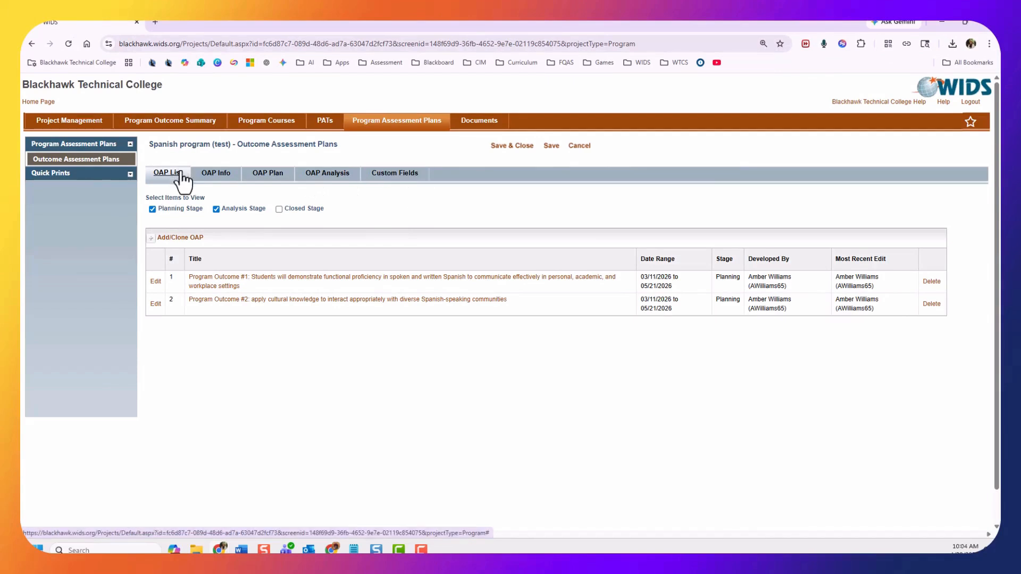
Step: Add a new OAP titled Program Outcome #3 on applying Spanish skills to job-related tasks, and save it
click(153, 240)
click(455, 273)
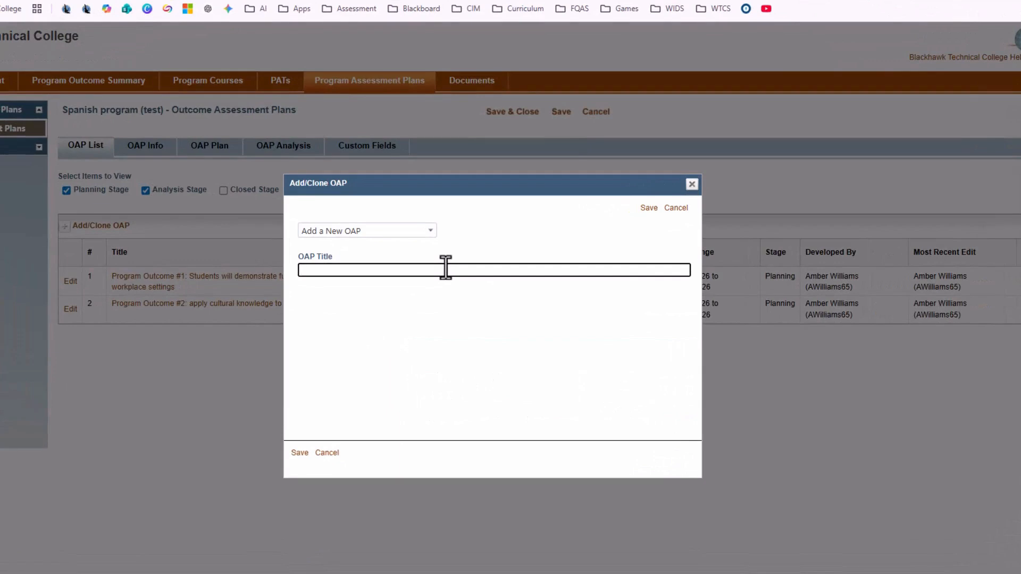
text(Program Outcome #3 Apply Spanish language skills to perform job-related tasks in technical a)
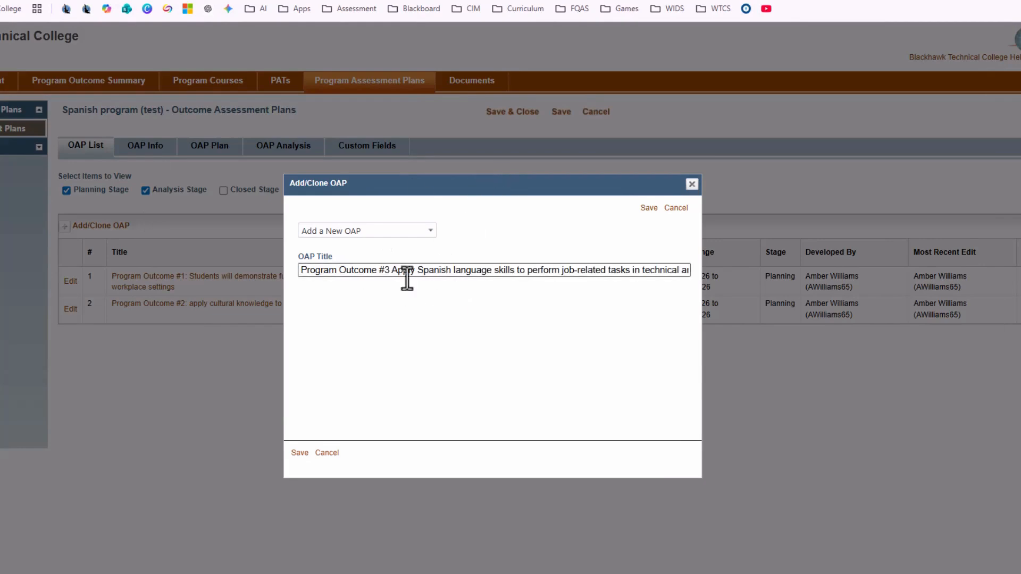
drag(455, 270, 697, 273)
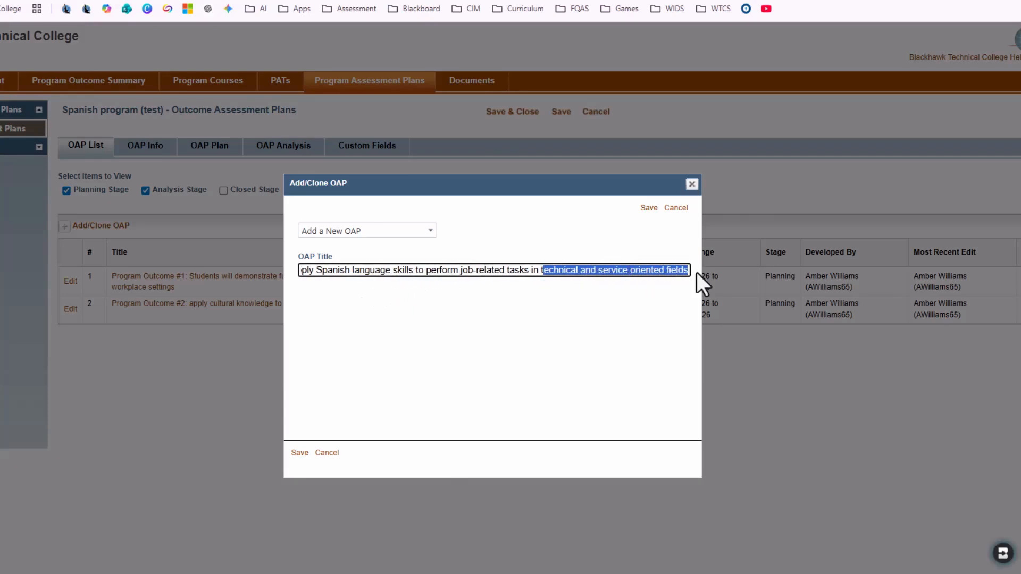
click(603, 333)
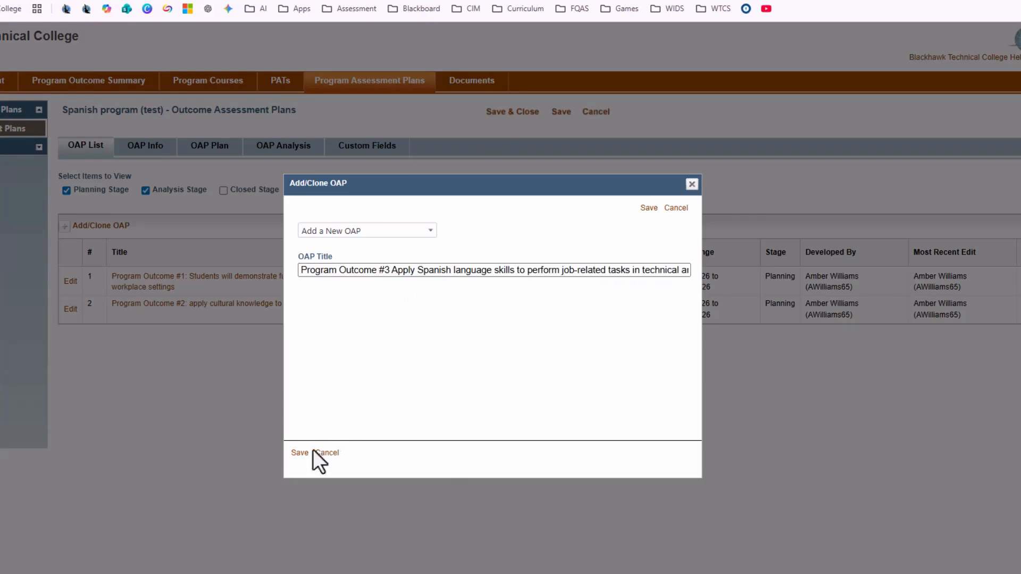
click(299, 454)
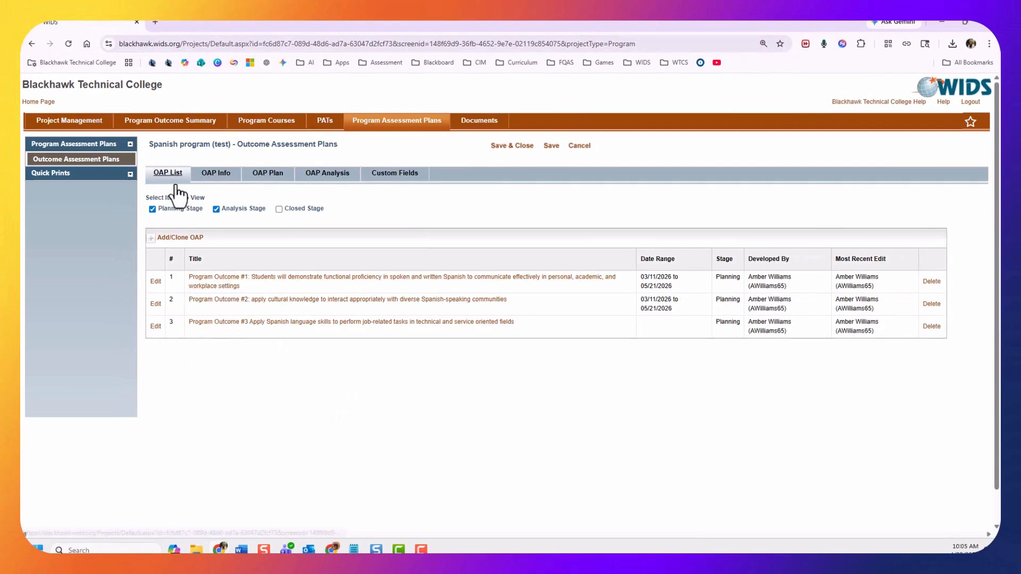
Step: Select the Program Outcome #3 plan in the OAP Info view
click(209, 178)
click(258, 235)
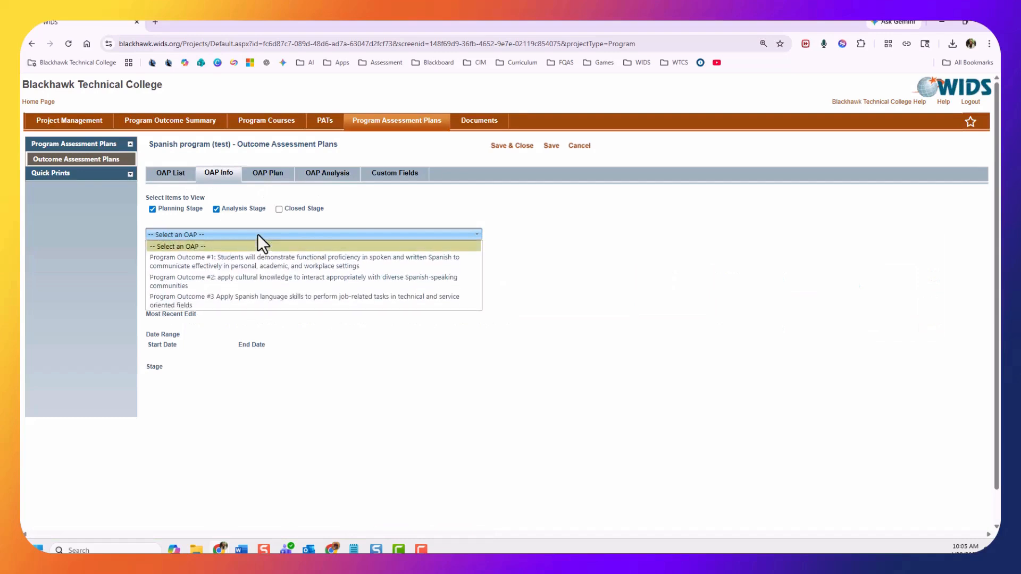
click(267, 304)
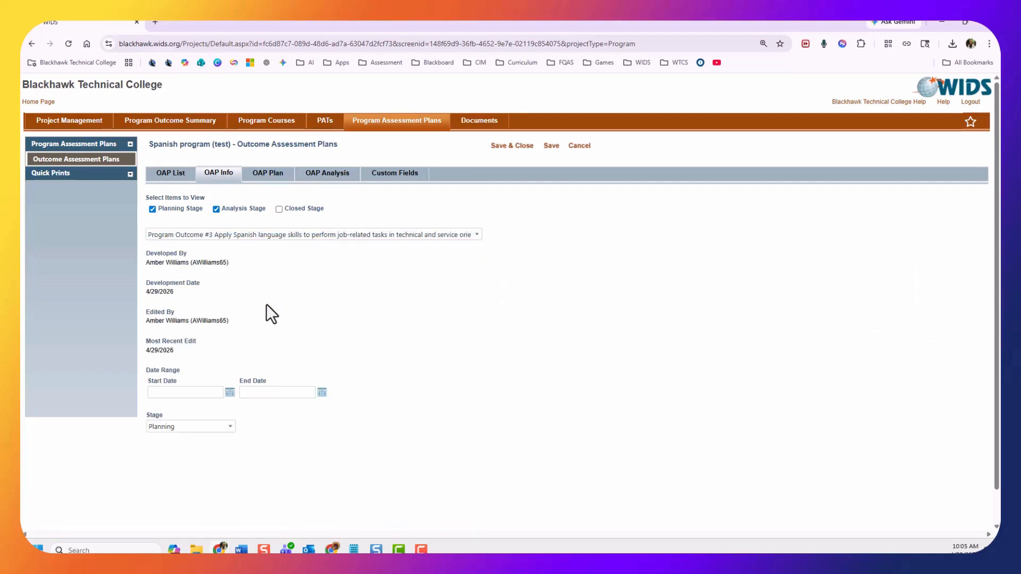
scroll(276, 319, down, 1)
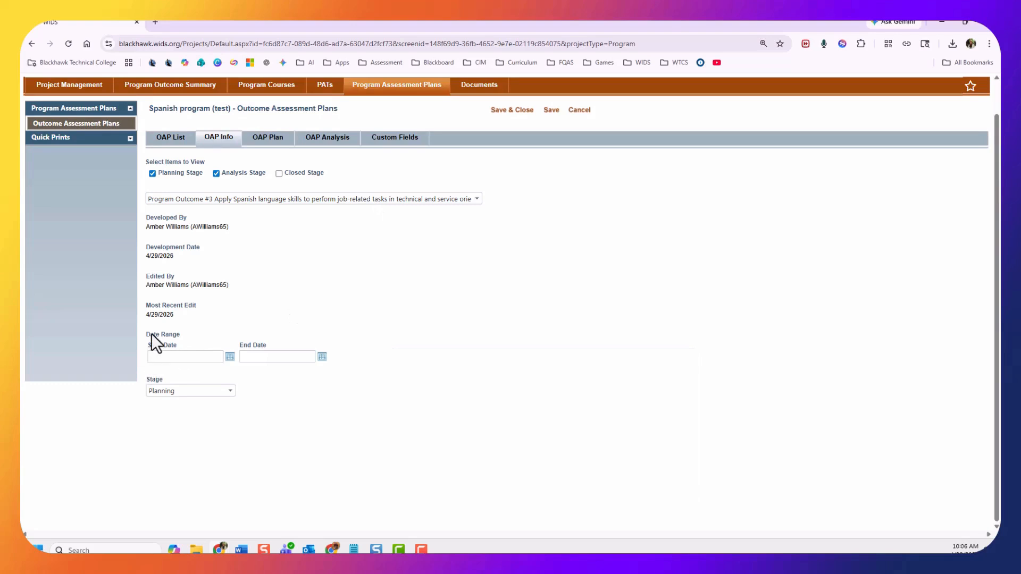
Step: Set the plan's Start Date to 4/1/2026 and End Date to 5/21/2026, keeping stage Planning
click(230, 356)
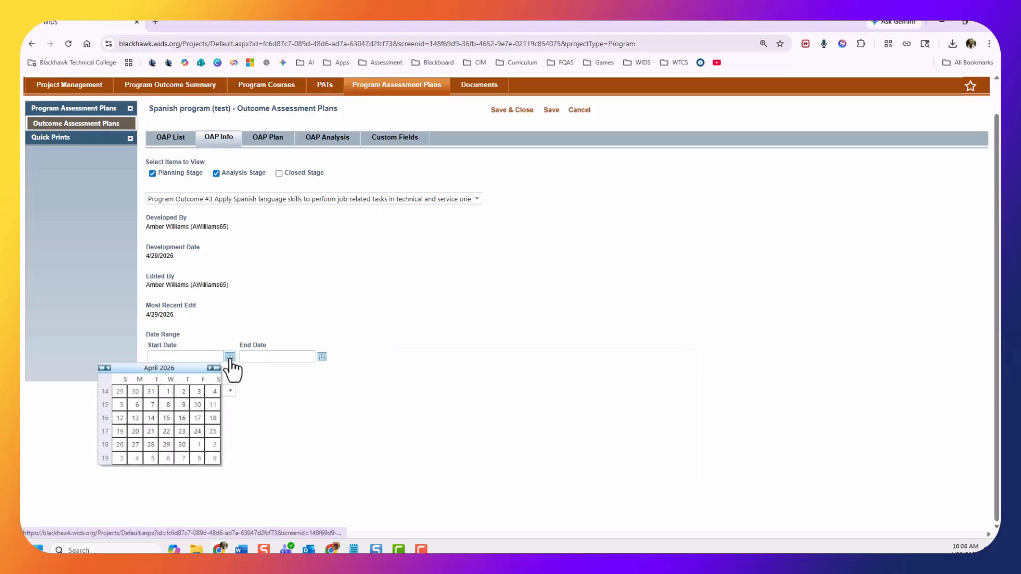
click(167, 392)
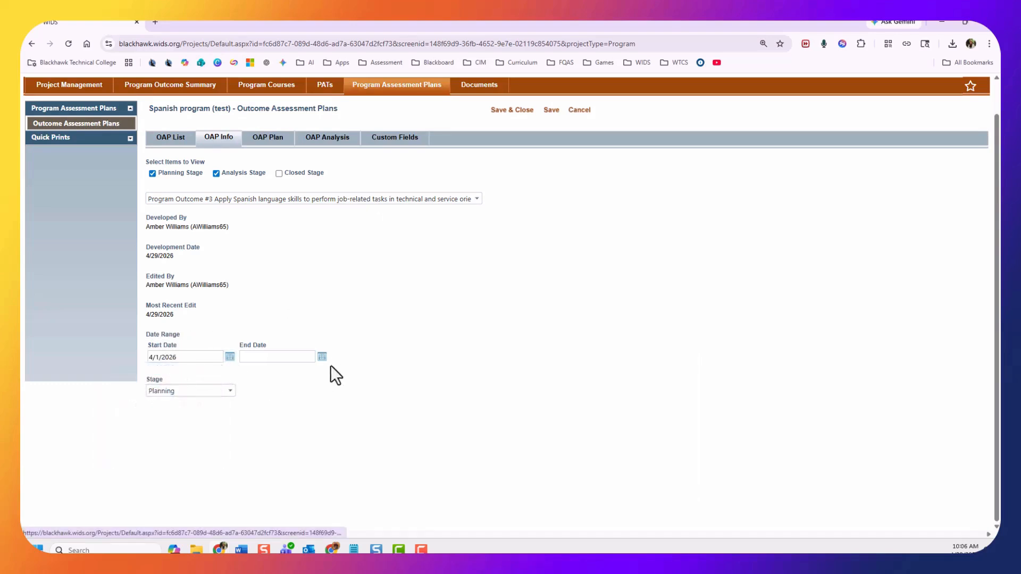
click(322, 357)
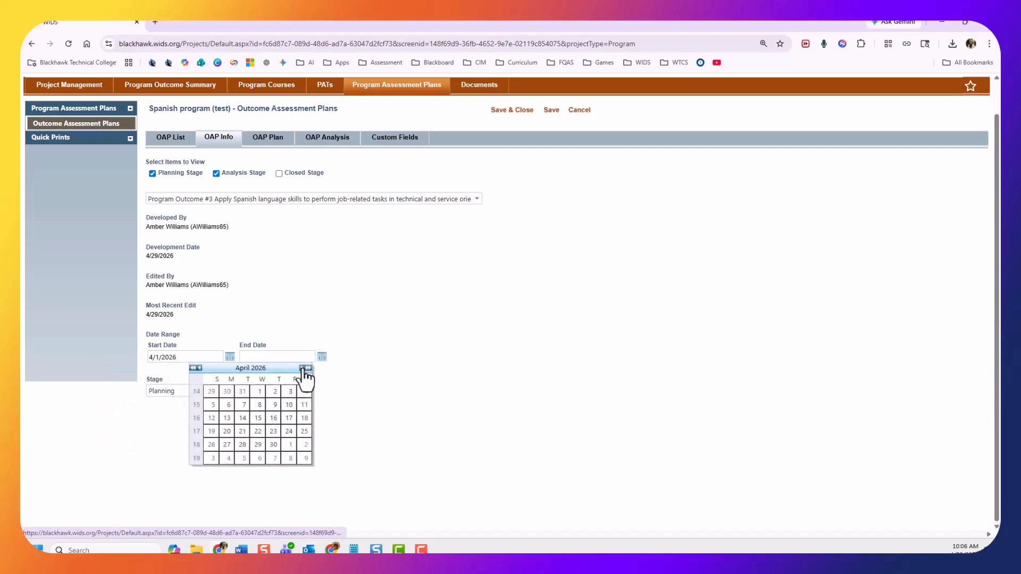
click(303, 368)
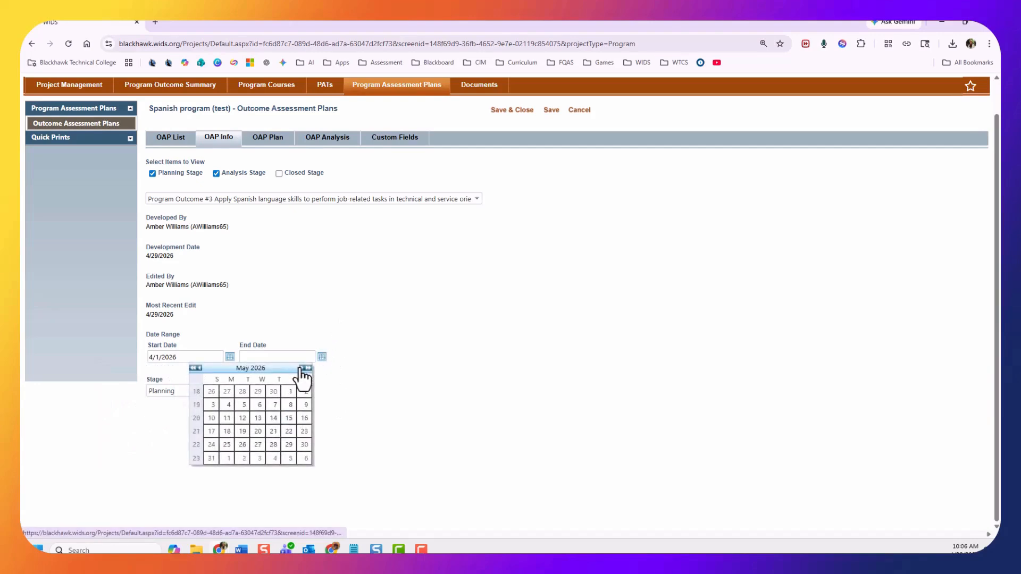
click(273, 431)
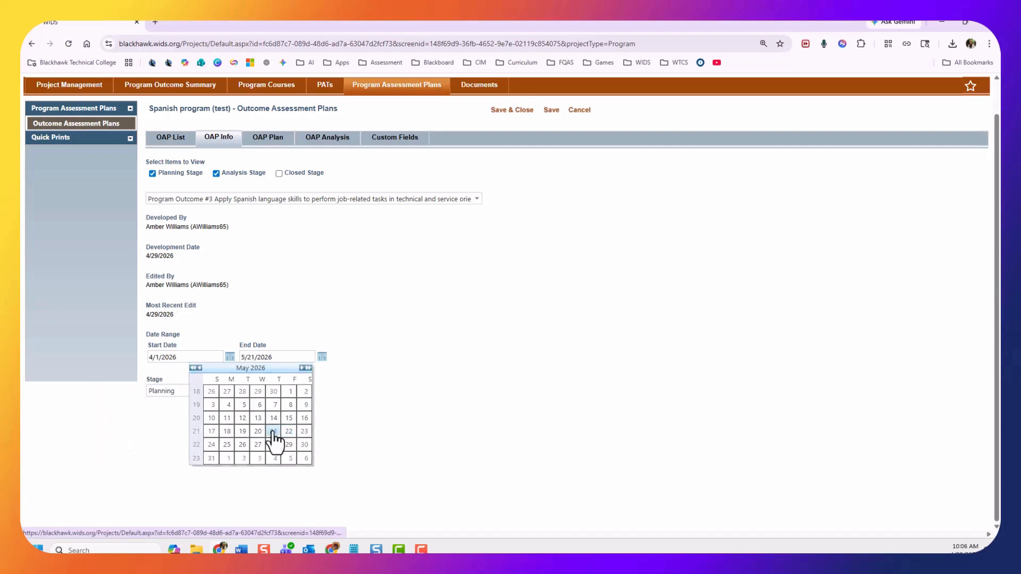
click(180, 392)
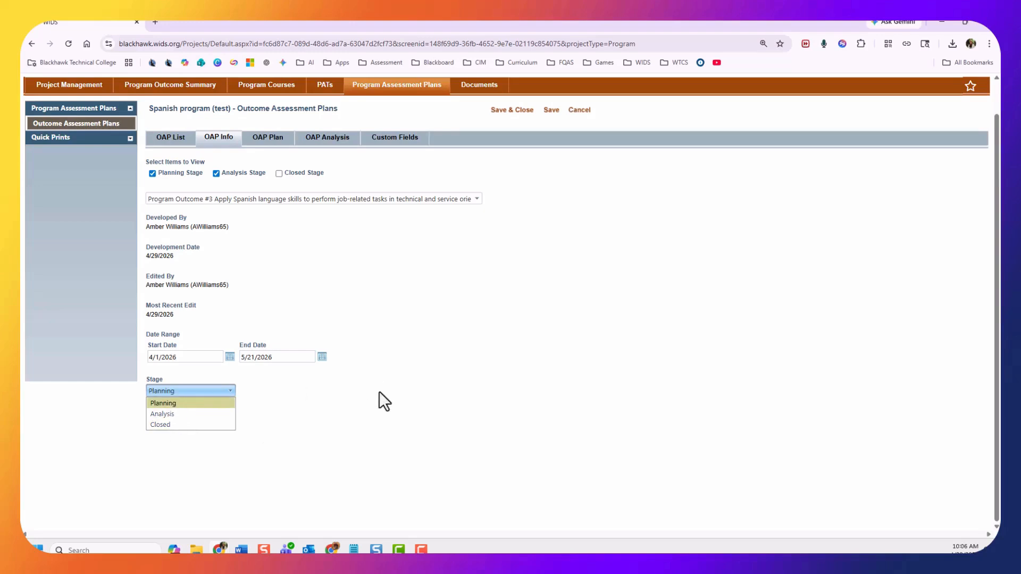
click(391, 339)
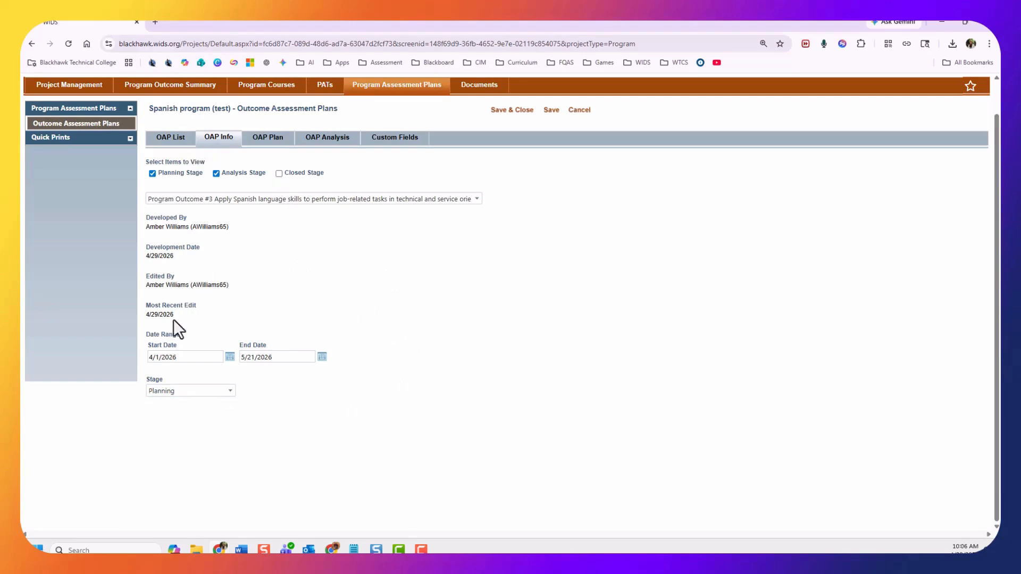
click(238, 318)
click(358, 309)
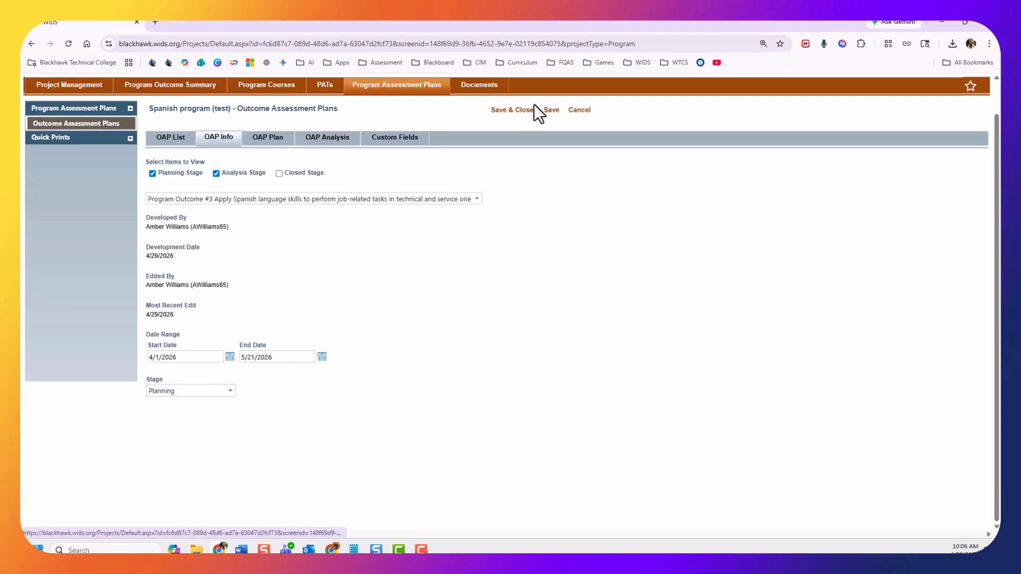
Step: Open the Add Assessment dialog from the OAP Plan view of Program Outcome #3
click(268, 140)
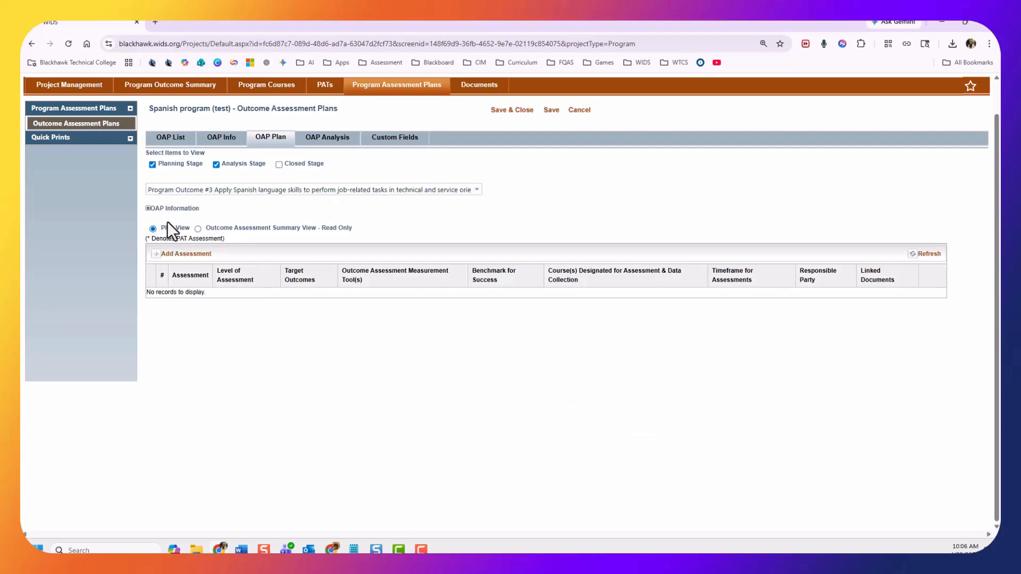
click(157, 255)
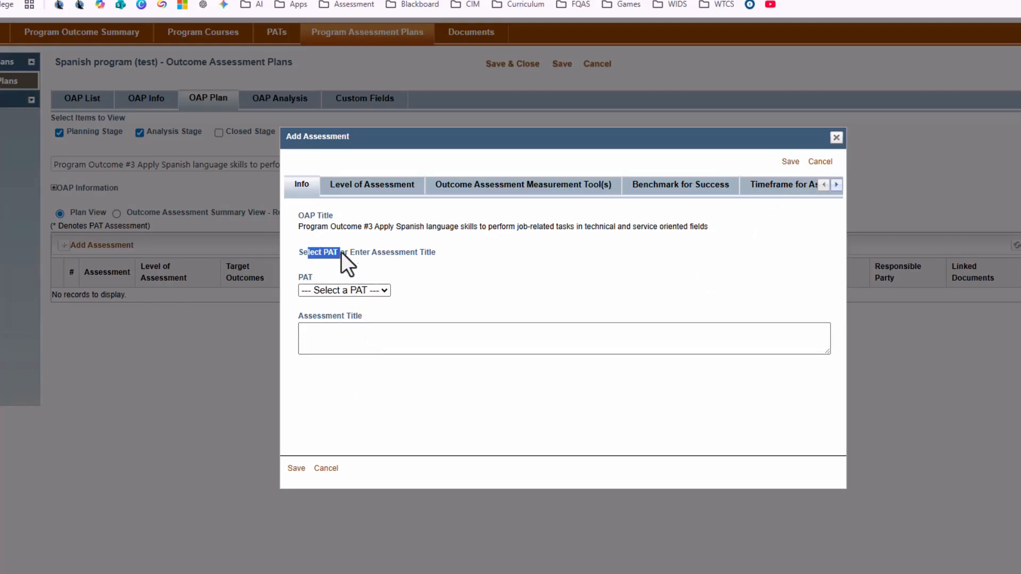
Step: Paste the Workplace Spanish Simulation assessment title and set the Level of Assessment to High
click(428, 285)
text(Workplace Spanish Simulation)
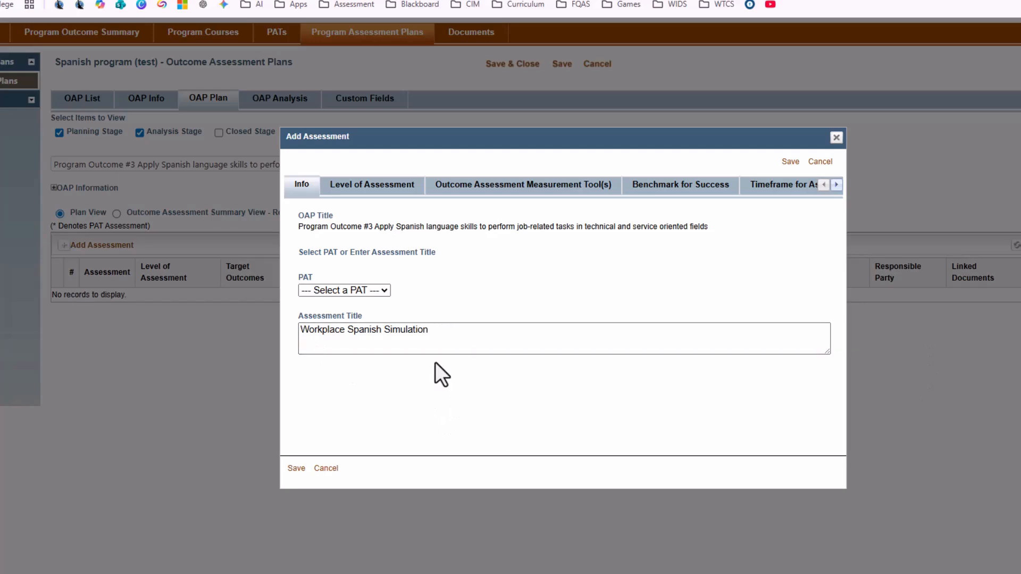
click(373, 196)
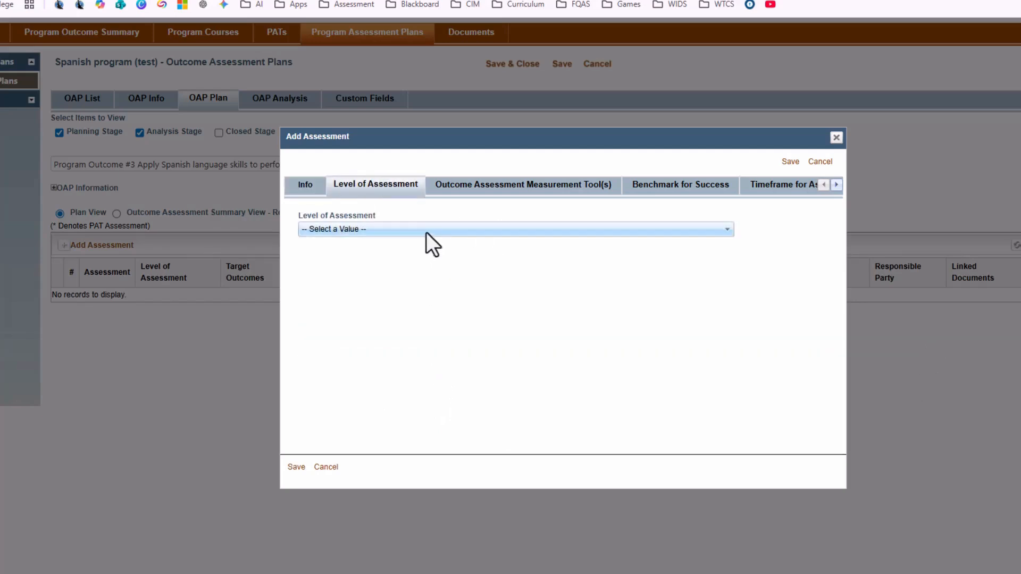
click(425, 233)
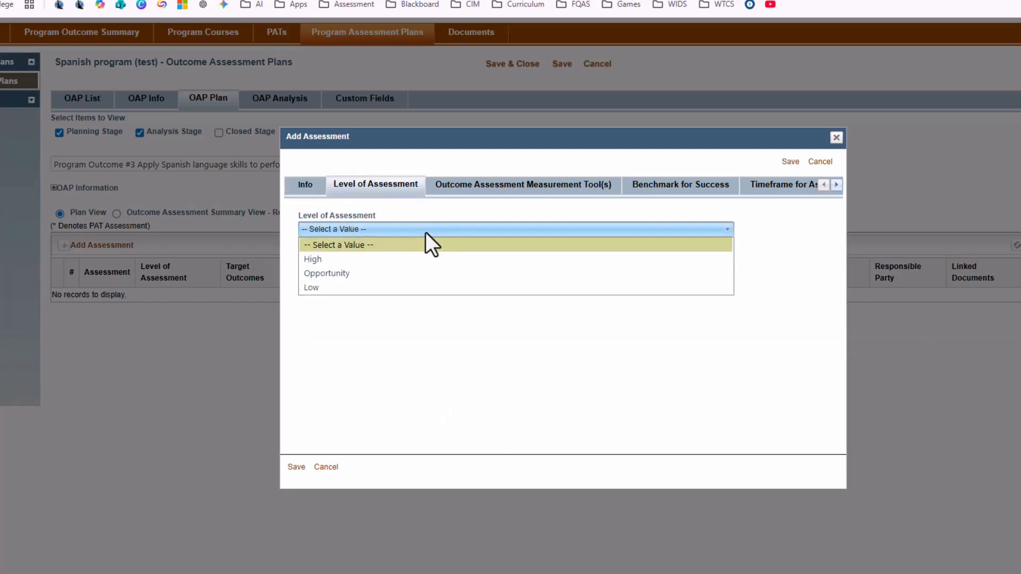
click(424, 260)
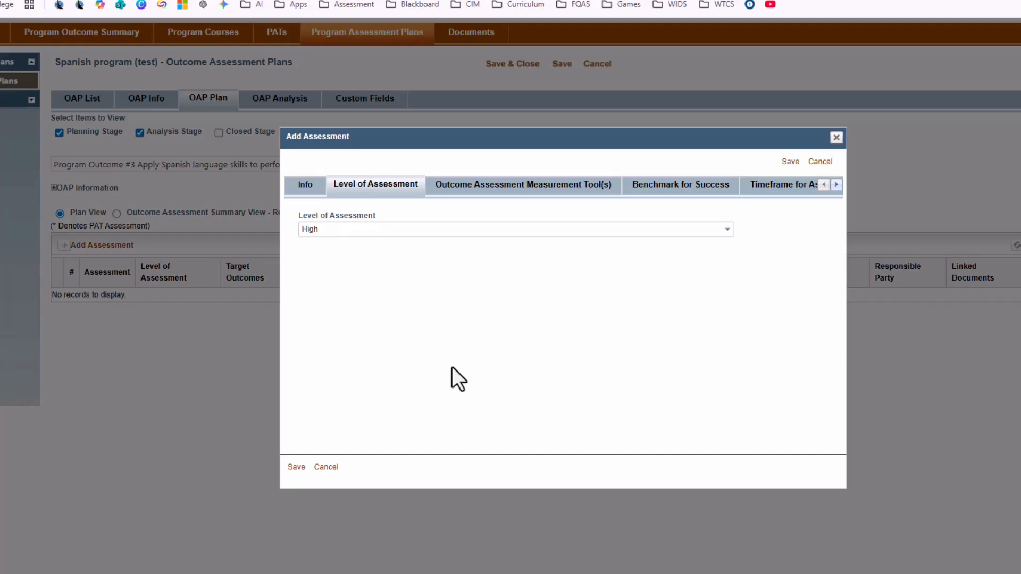
click(485, 199)
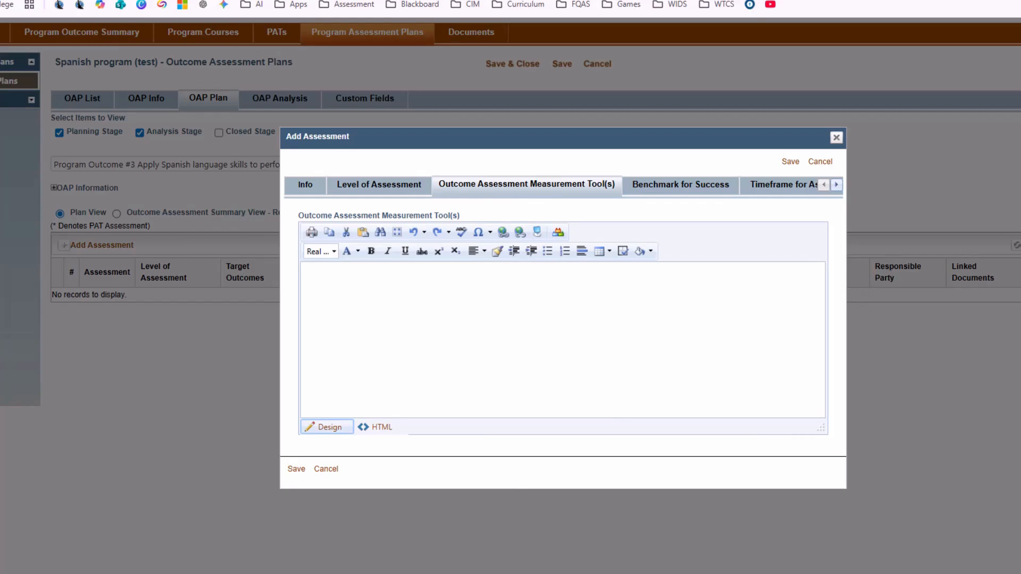
Step: Paste the Workplace Spanish Simulation Rubric tool description and the 100%-of-students-scoring-80%-or-higher benchmark
text(Workplace Spanish Simulation Rubric used to evaluate level of mastery)
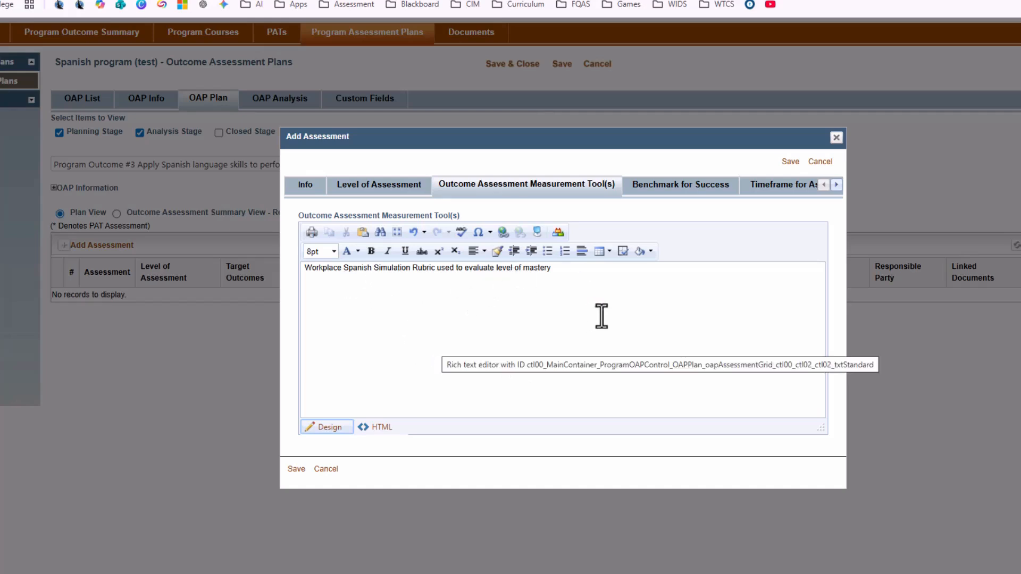
click(669, 195)
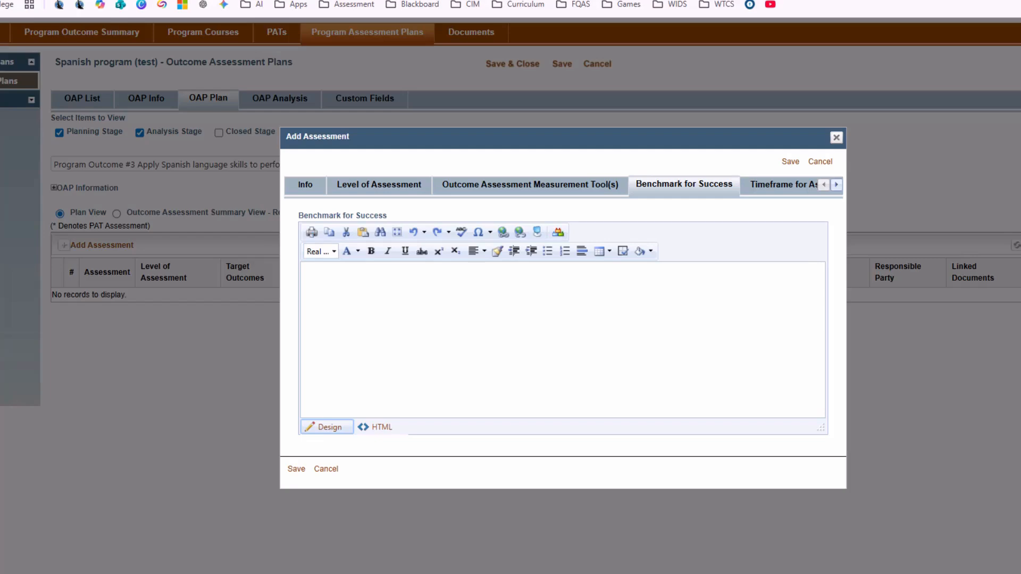
text(100 % of Students will perform at 80% or higher on the rubric and assessment with further integration of practice and scaffolding)
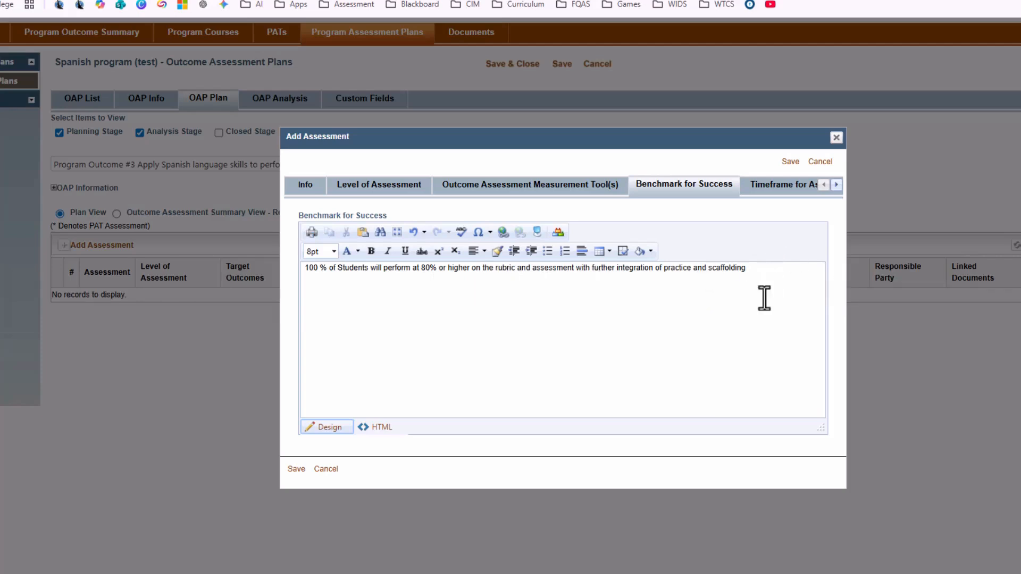
Step: Paste the Spring 2026 timeframe, April 1st to May 21st, into Timeframe for Assessments
click(768, 187)
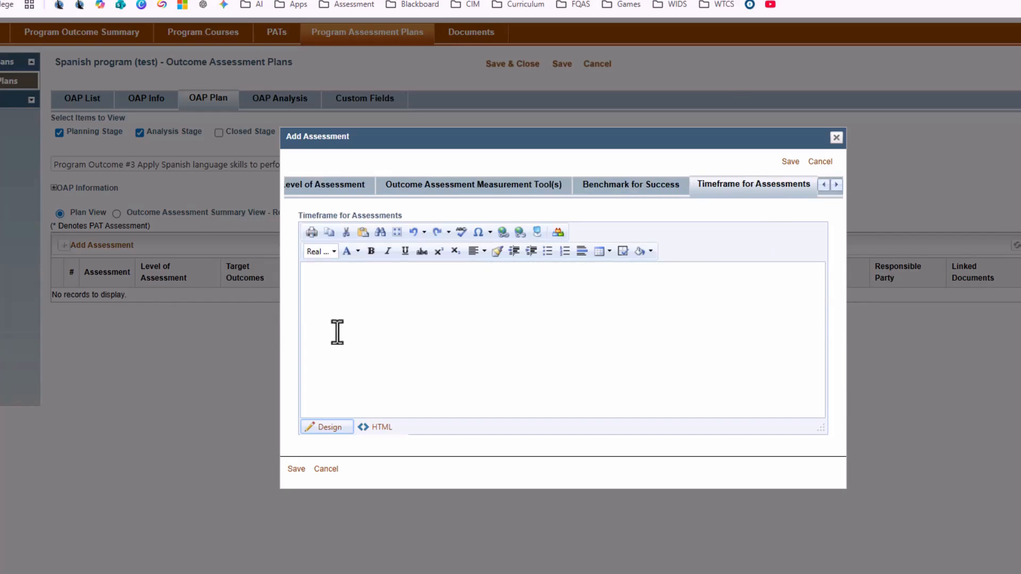
click(318, 282)
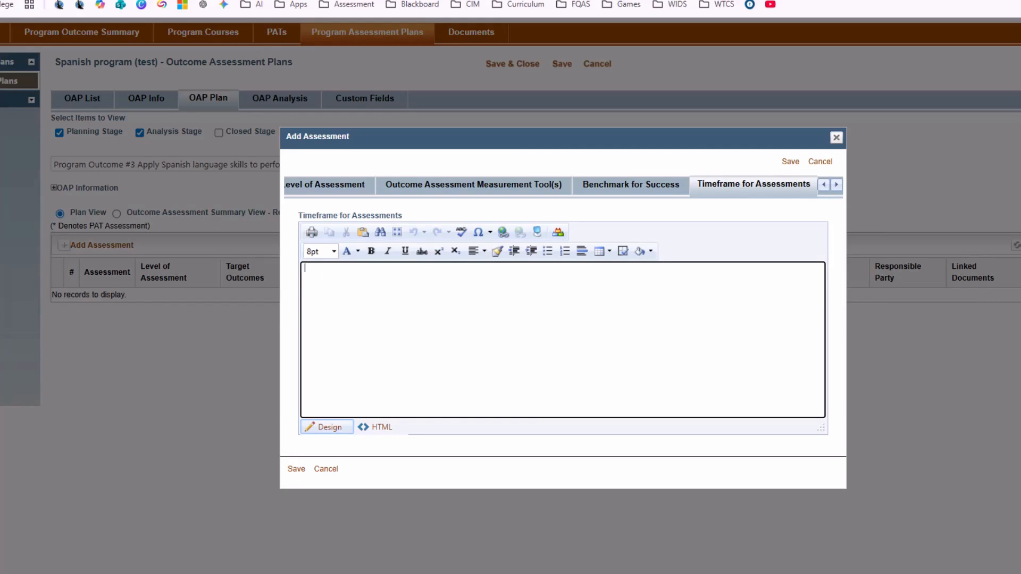
text(Spring semester of 2026 from April 1st to May 21st 2026)
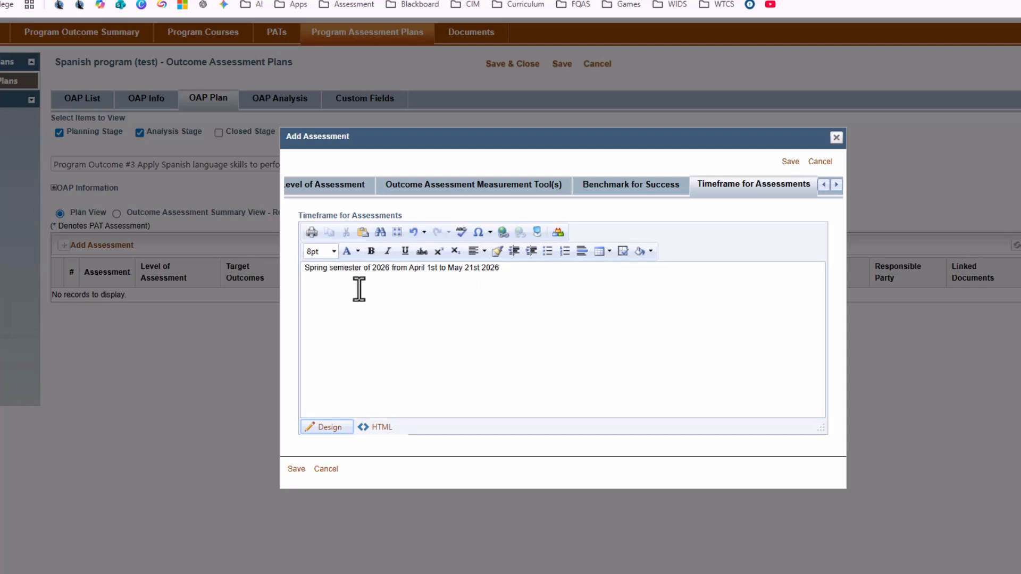
drag(344, 274, 506, 290)
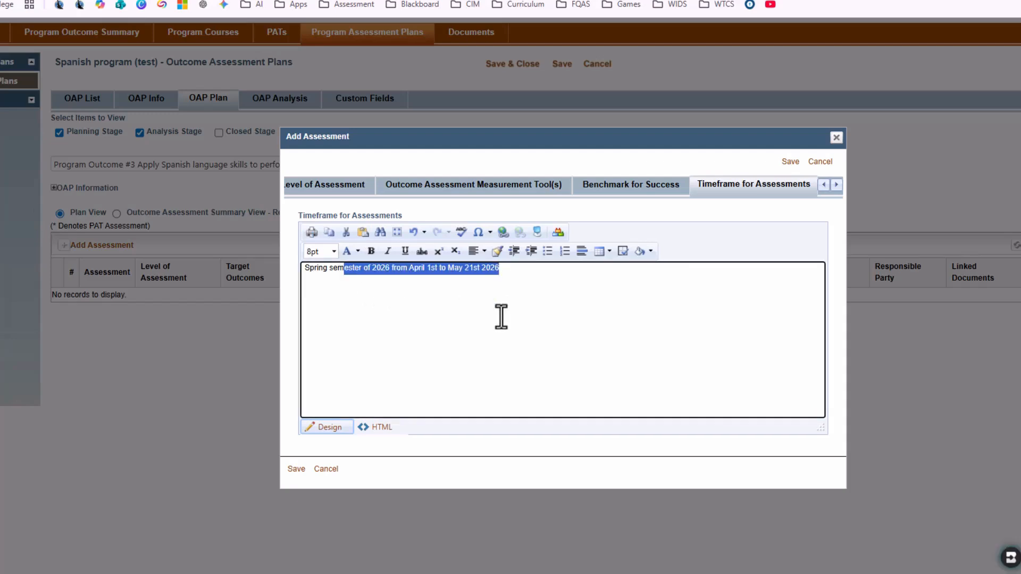
click(503, 272)
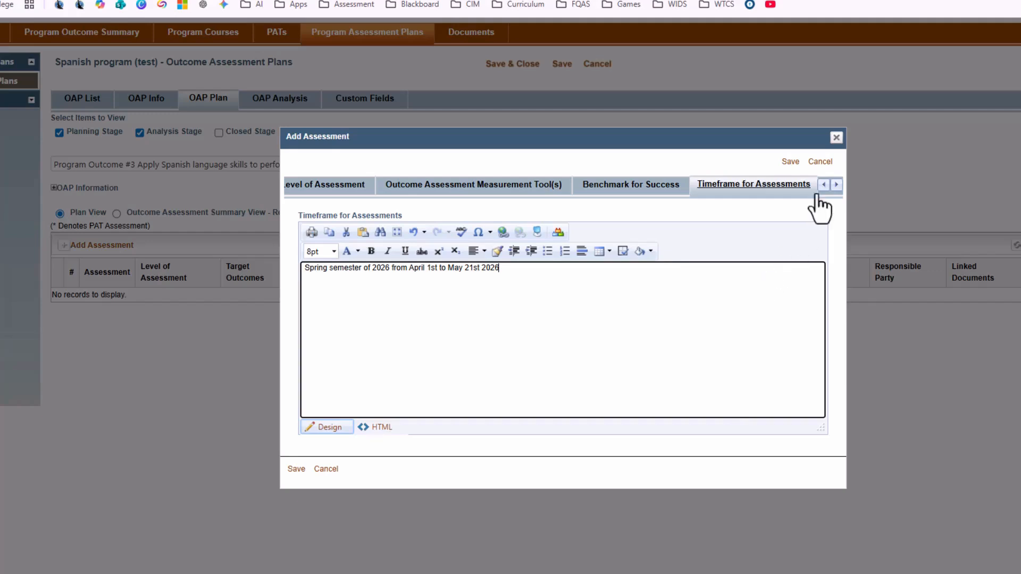
Step: Enter the responsible party's name, then bring up the Target Outcomes list
click(836, 185)
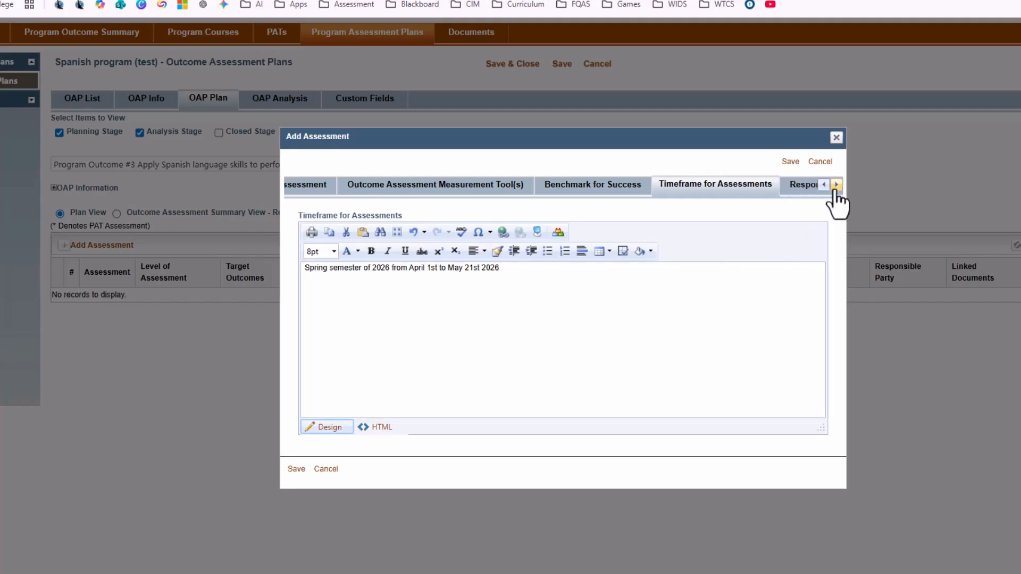
click(757, 192)
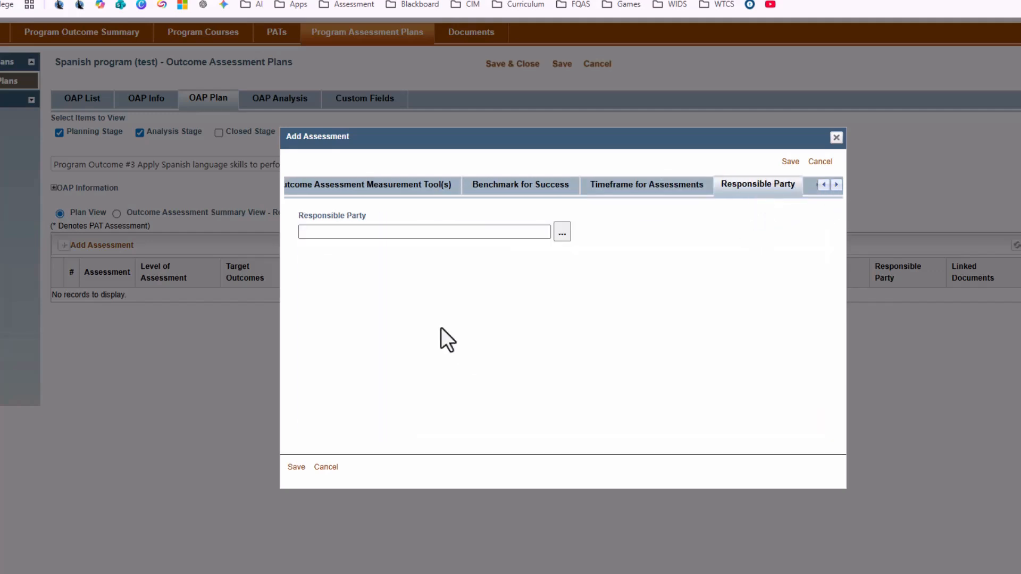
click(366, 231)
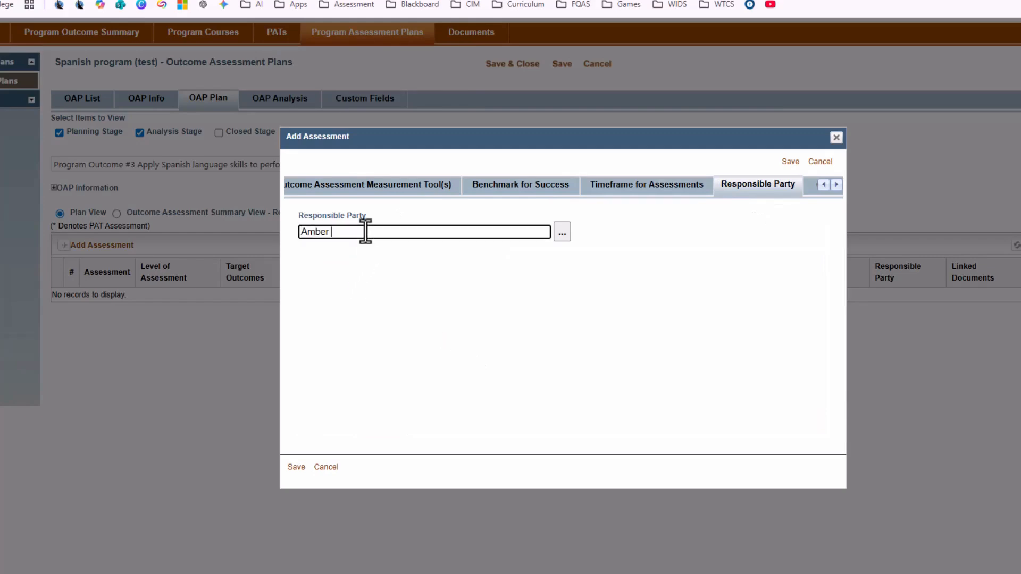
click(789, 257)
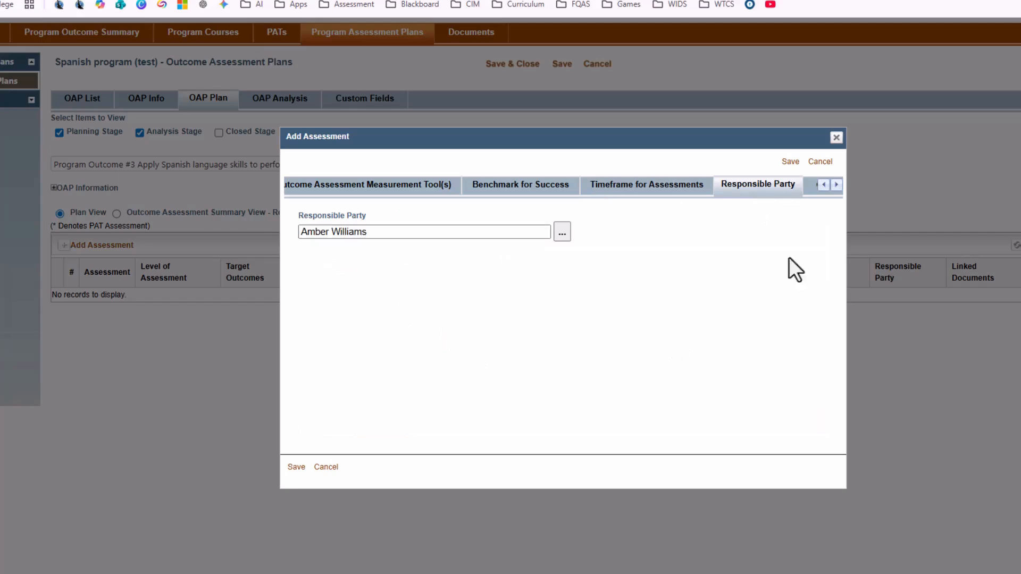
click(836, 187)
click(836, 187)
click(699, 186)
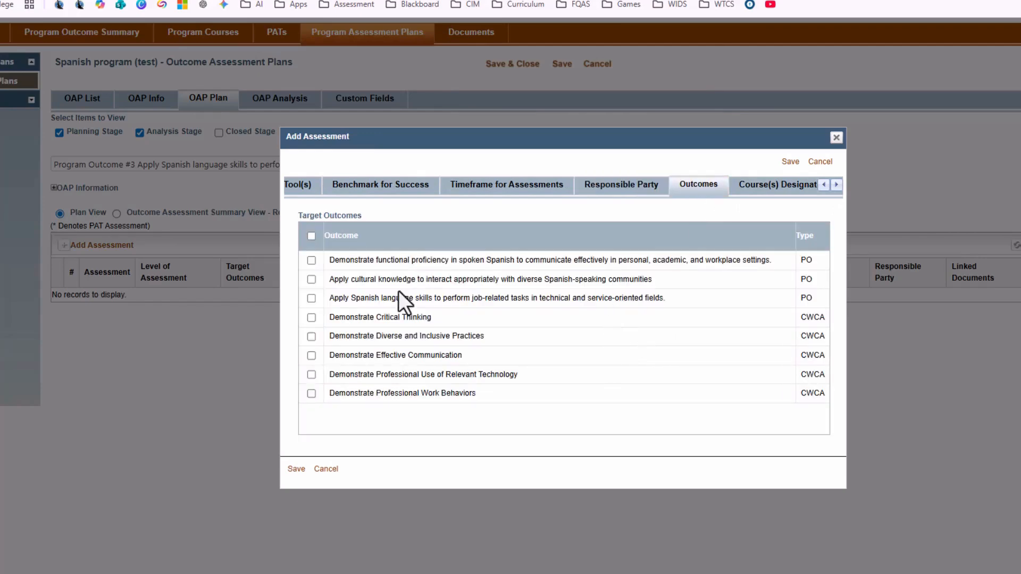
Step: Target the job-related Spanish skills outcome, designate SP 1 Spanish test #1, and show the Documents section
drag(400, 297, 576, 299)
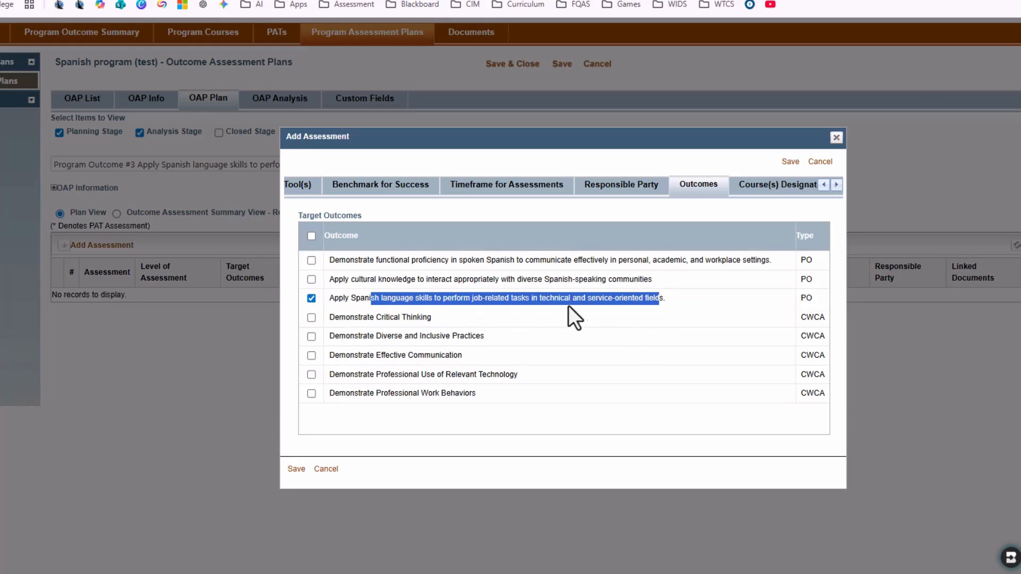
click(668, 299)
click(754, 187)
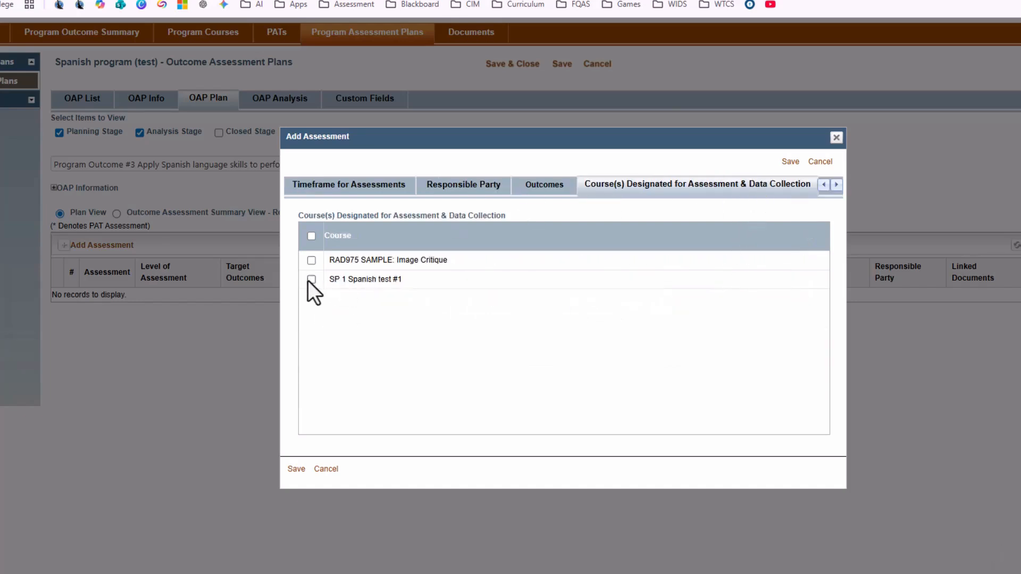
click(836, 186)
click(835, 185)
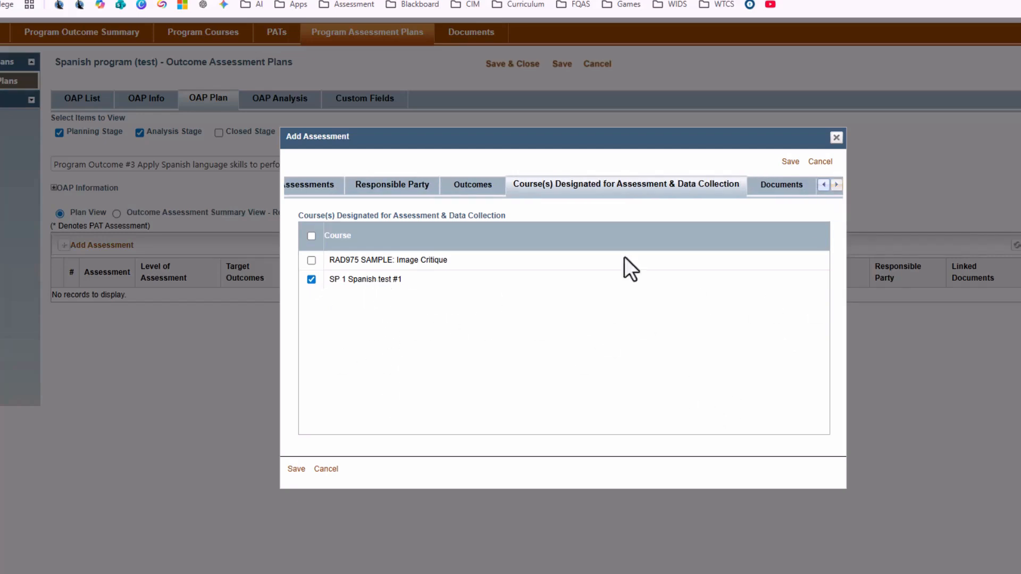
click(766, 192)
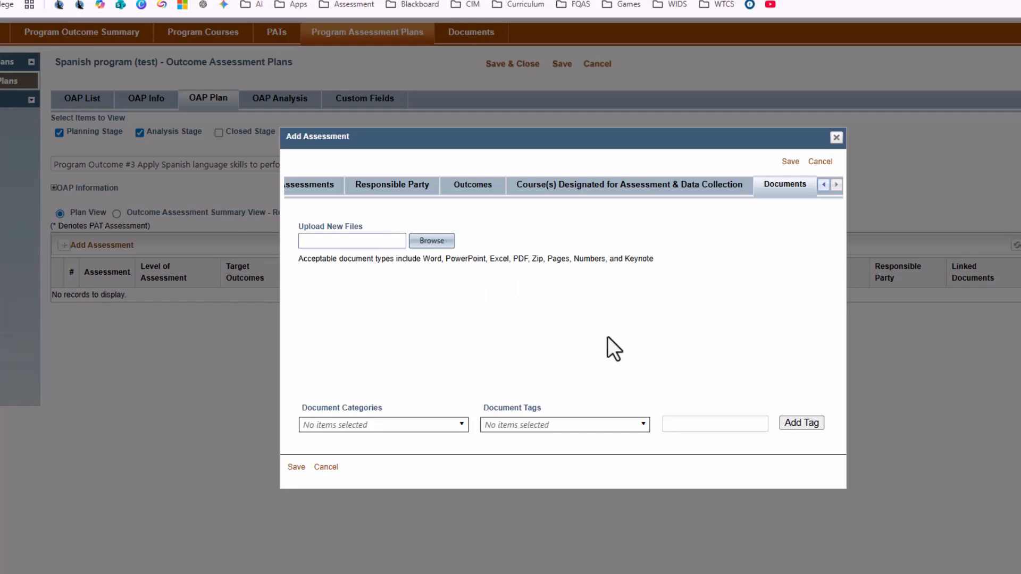
Step: Save the assessment, save and close the plan, and return to the OAP List
click(791, 162)
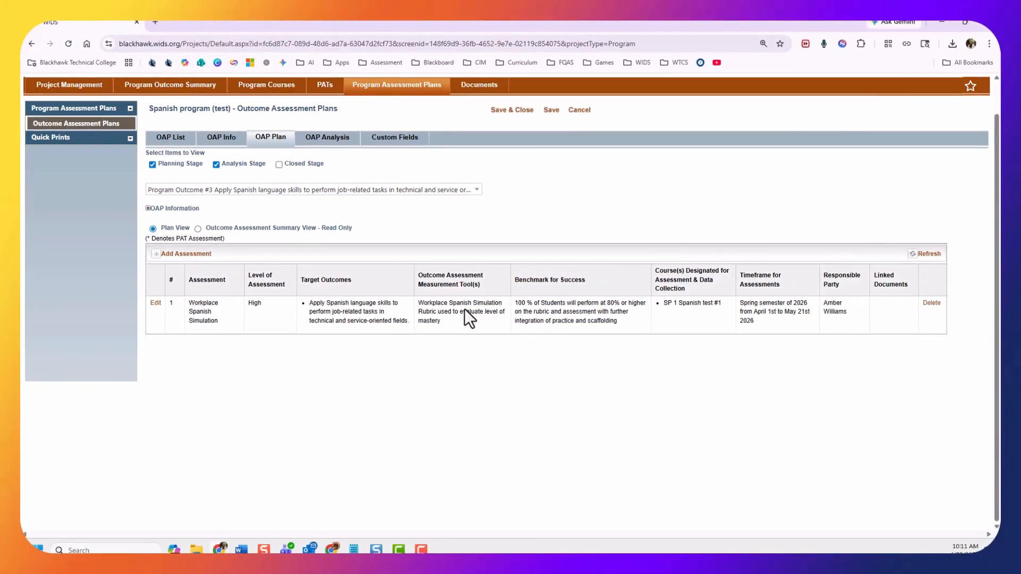
click(518, 110)
click(162, 139)
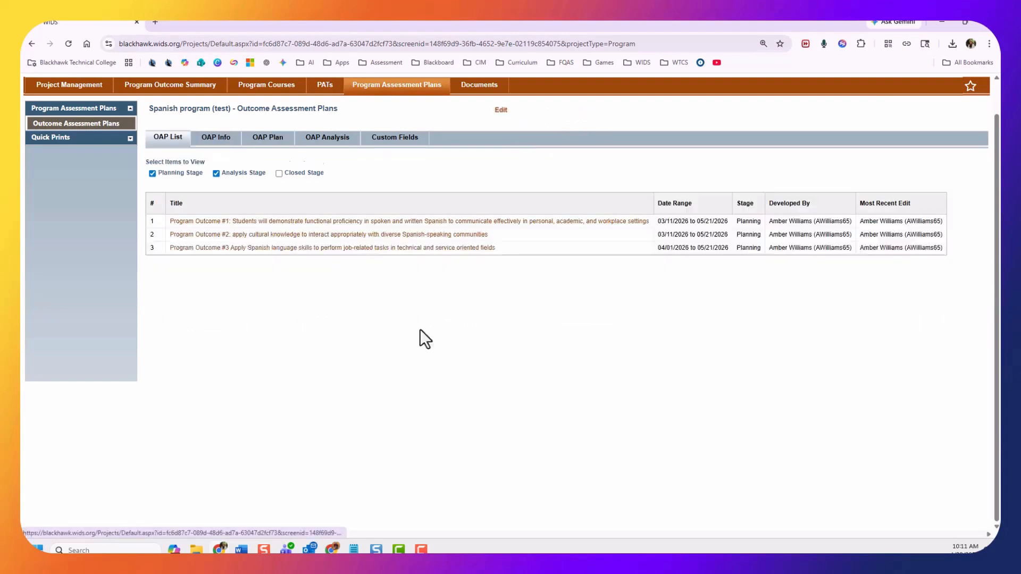